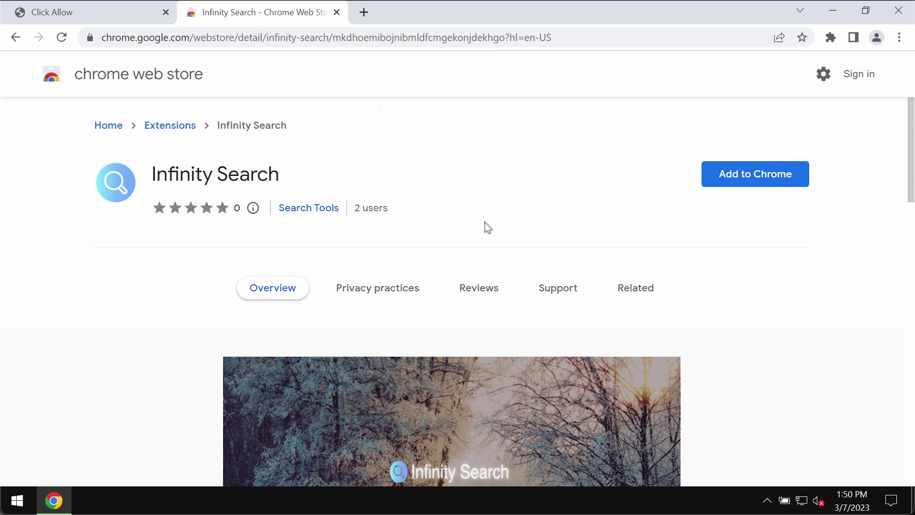
Step: Look over the Infinity Search extension's overview and preview image on its Chrome Web Store page
scroll(486, 228, down, 3)
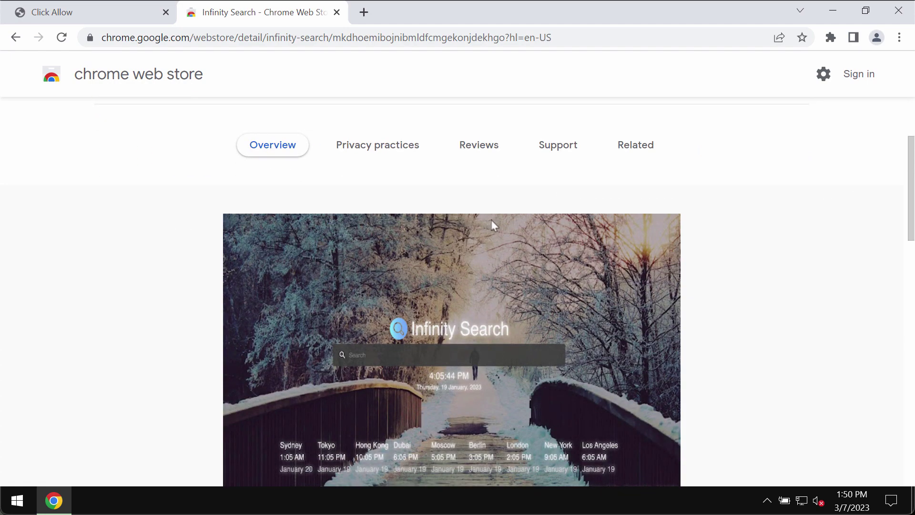
scroll(493, 225, down, 3)
scroll(494, 226, up, 6)
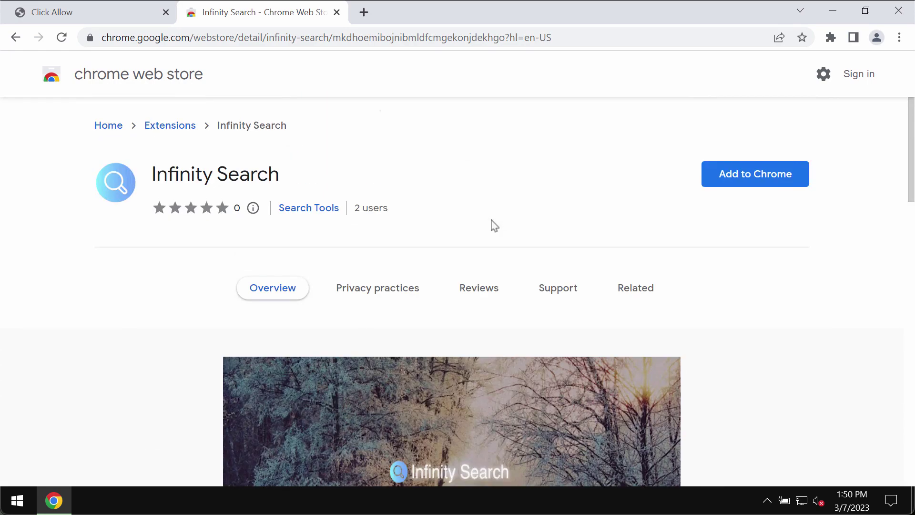
scroll(419, 271, down, 3)
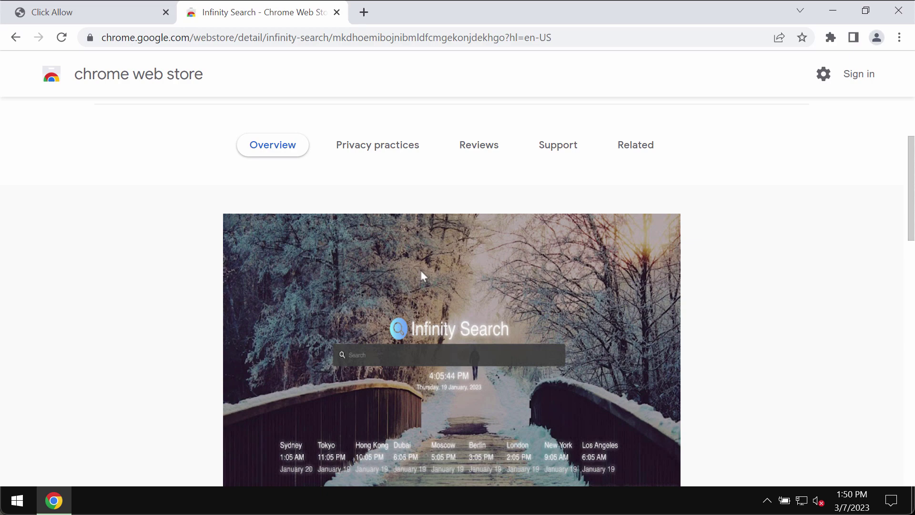
scroll(421, 272, up, 3)
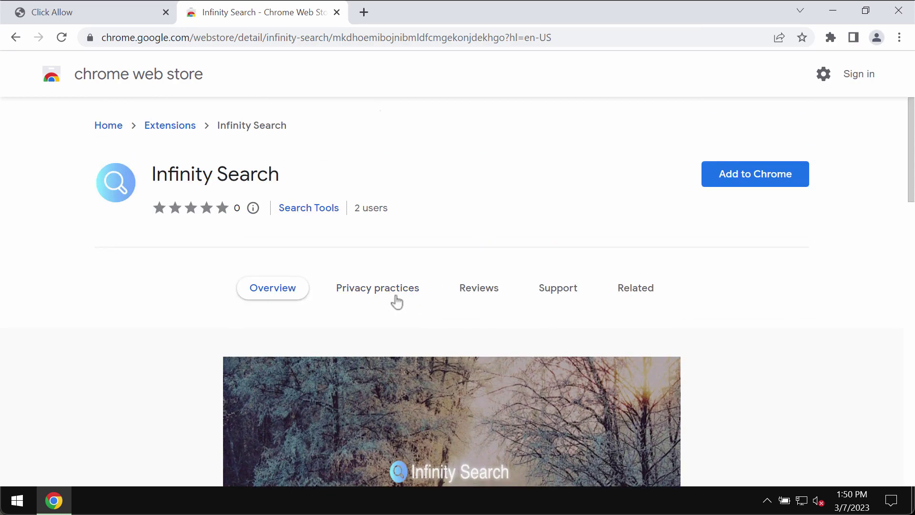
scroll(674, 149, down, 2)
scroll(686, 143, up, 2)
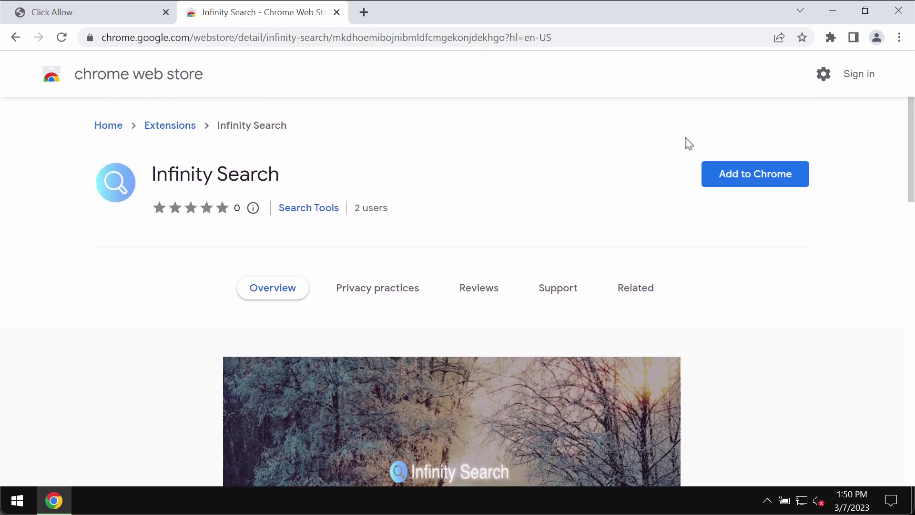
Step: Add the Infinity Search extension to Chrome and keep its change to the new tab page
click(742, 181)
click(482, 159)
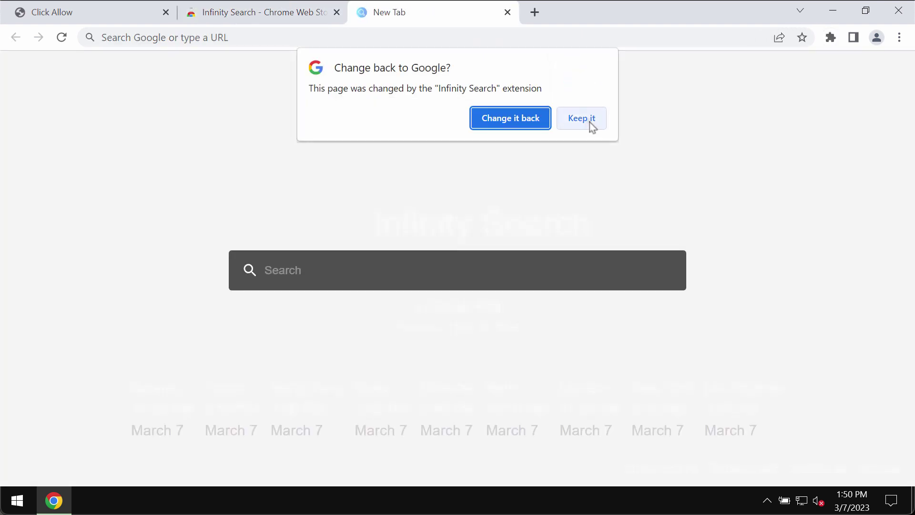
click(582, 118)
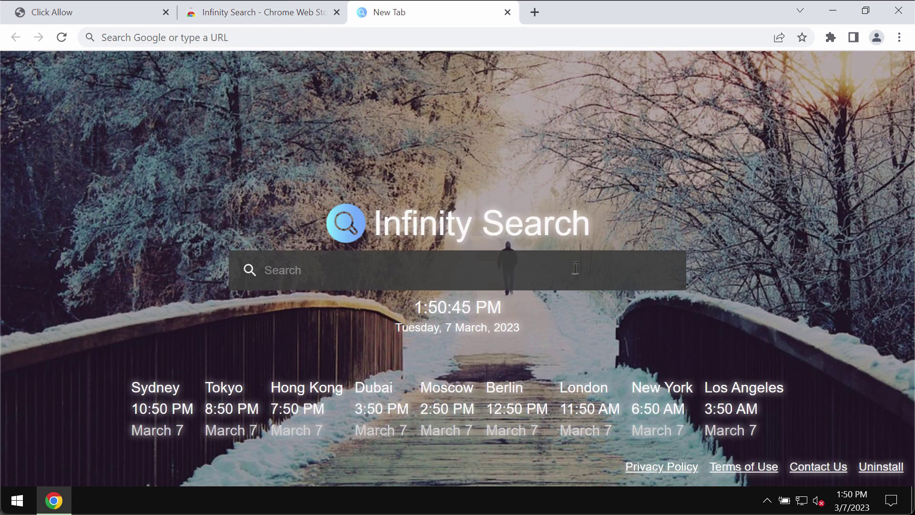
Step: Search for "car" from the Infinity Search new tab page and close the Chrome Web Store tab
text(car)
key(Return)
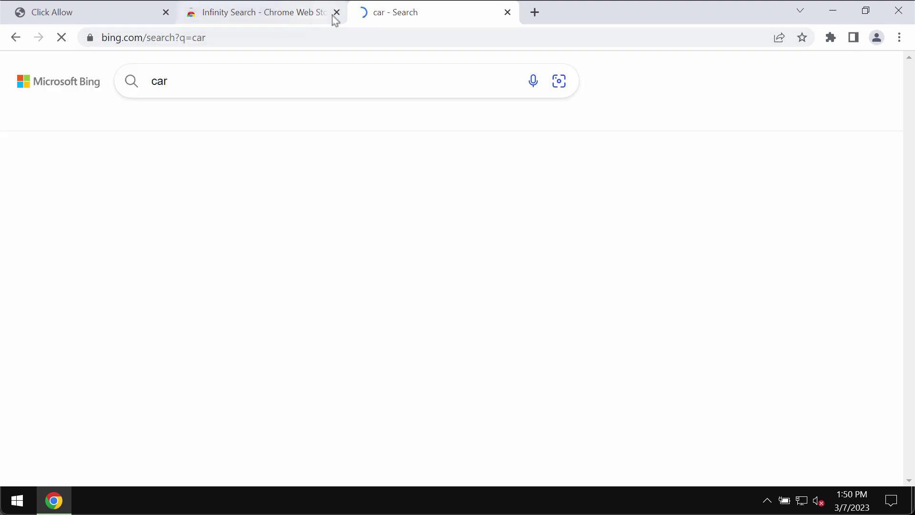
click(340, 14)
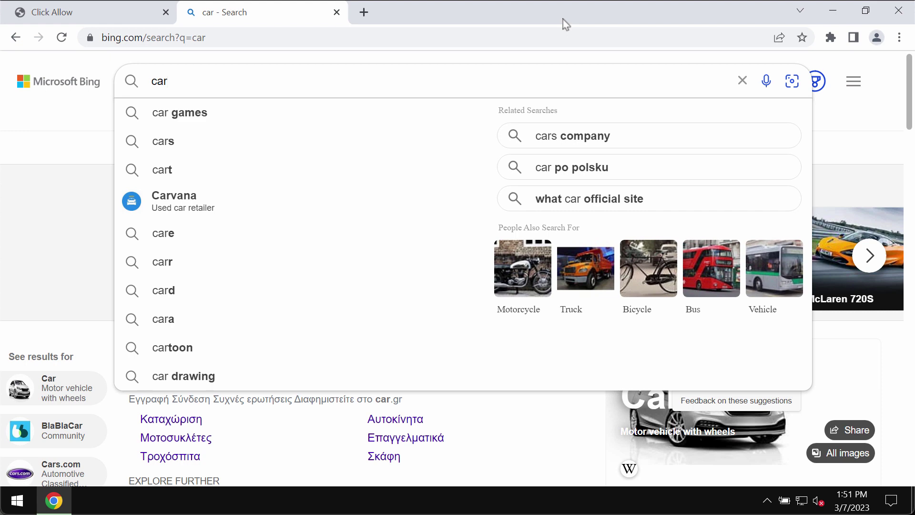
click(887, 129)
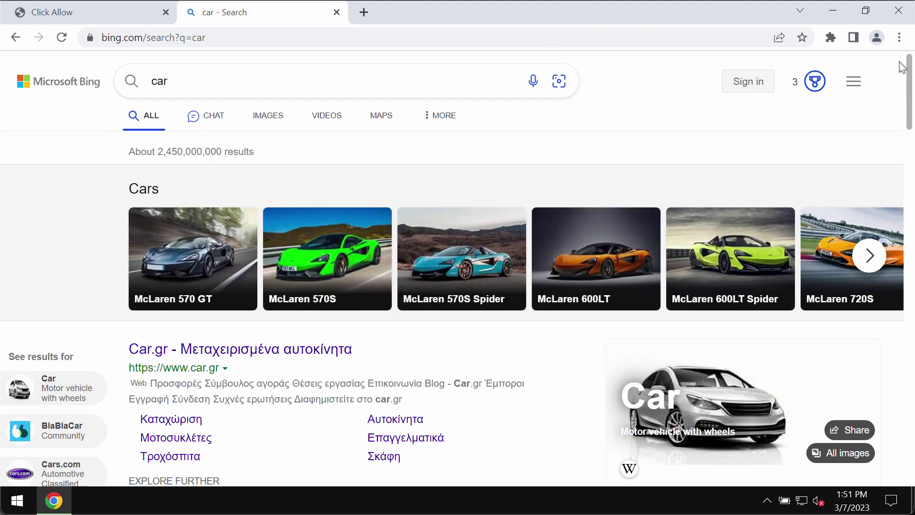
Step: Open the browser's extensions page, then disable and remove the Pdf download tool extension
click(899, 38)
mouse_move(805, 240)
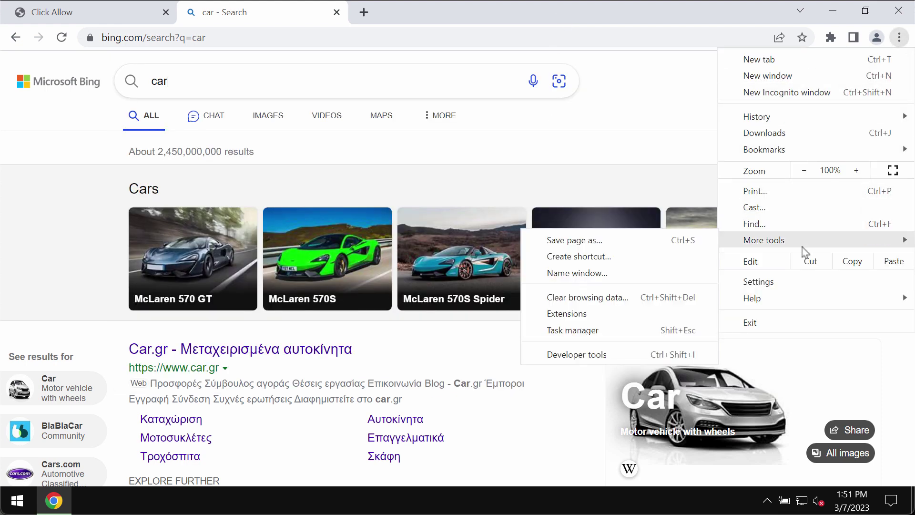
click(560, 315)
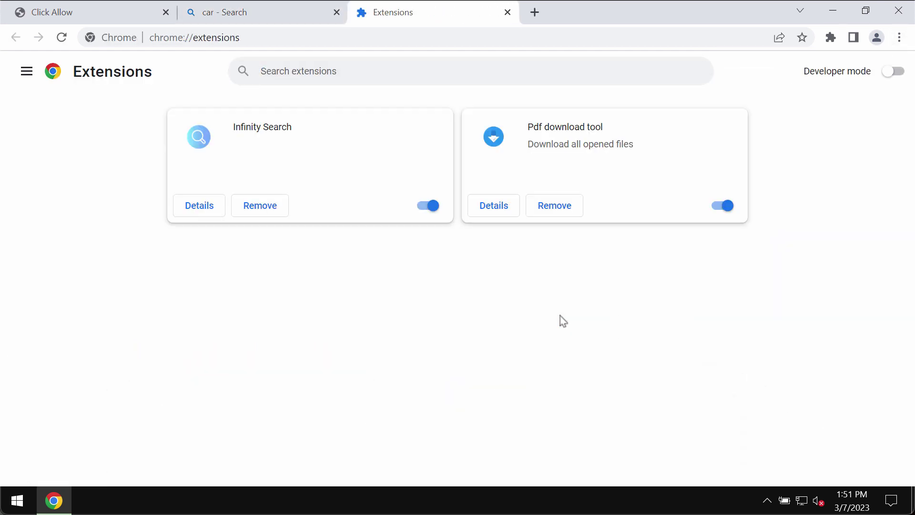
click(722, 206)
click(568, 208)
click(757, 145)
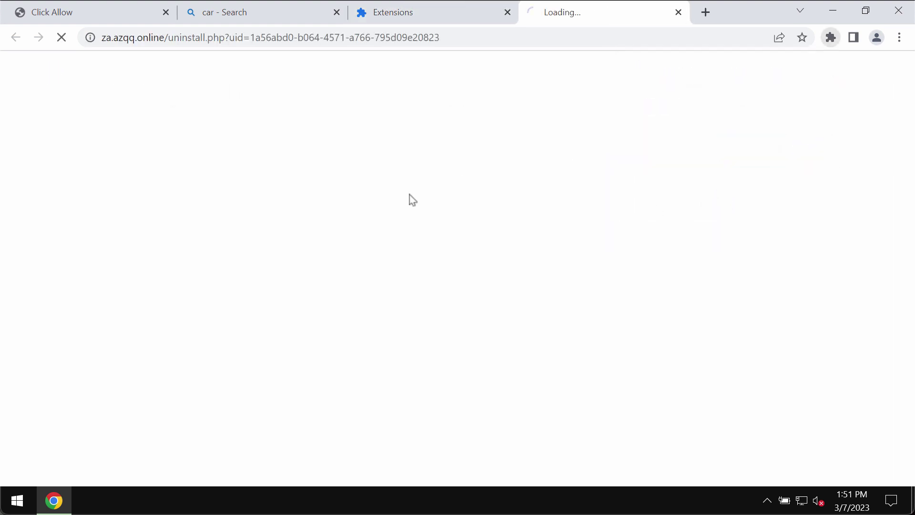
Step: Remove the Infinity Search extension and close the extensions page and the Drupal page opened by the uninstall
click(259, 209)
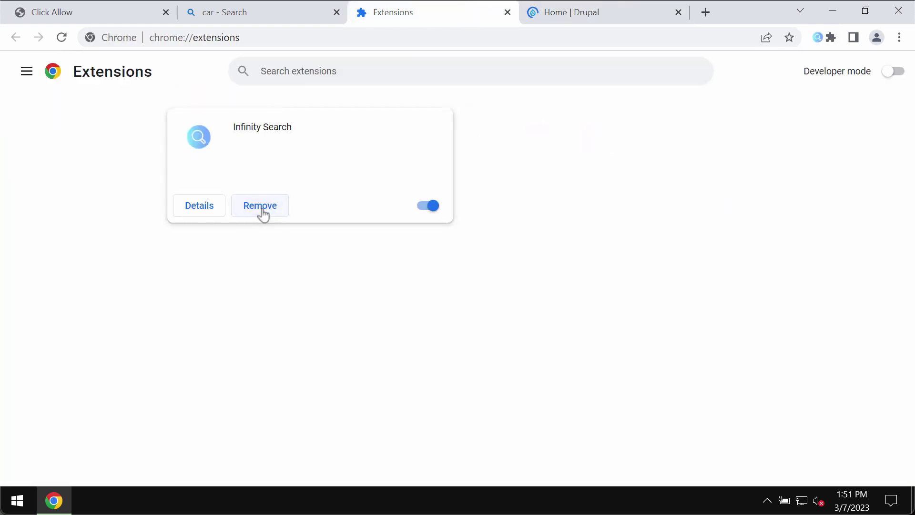
click(711, 155)
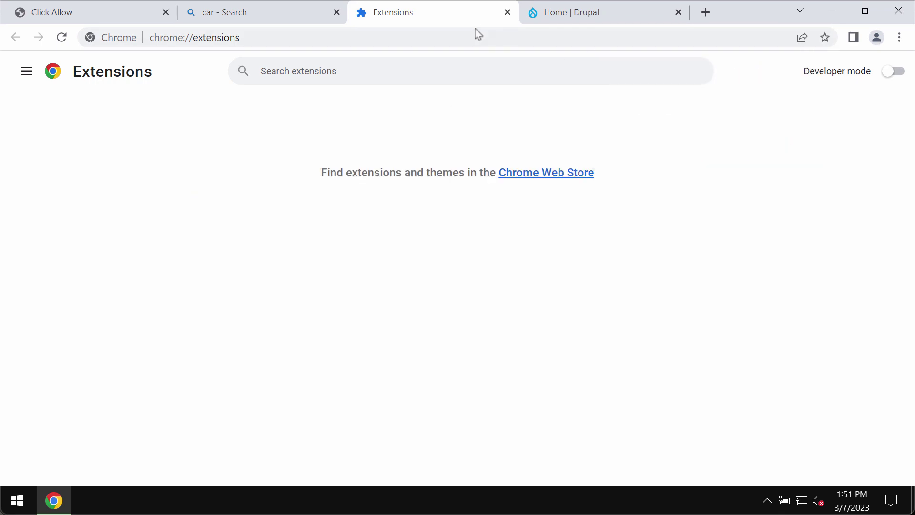
click(507, 14)
click(508, 14)
Step: Go to combocleaner.com in the current browser tab
click(374, 37)
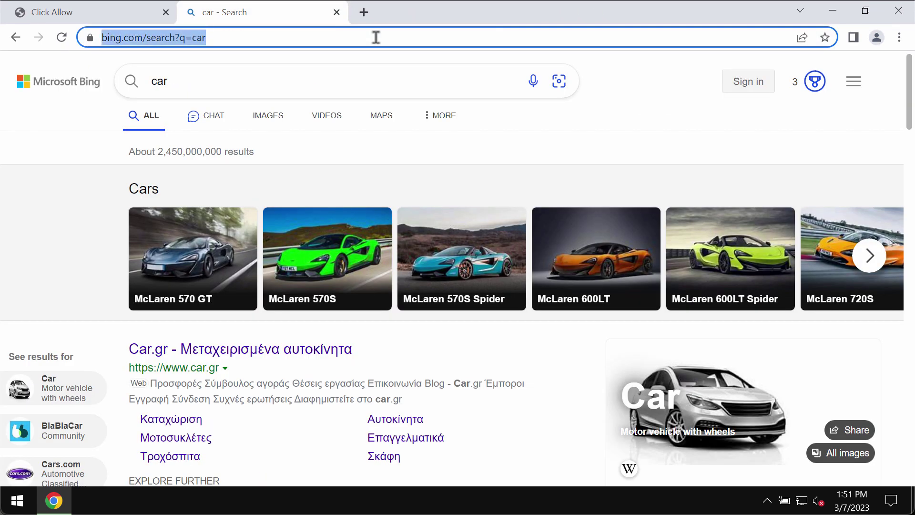
text(c)
click(344, 68)
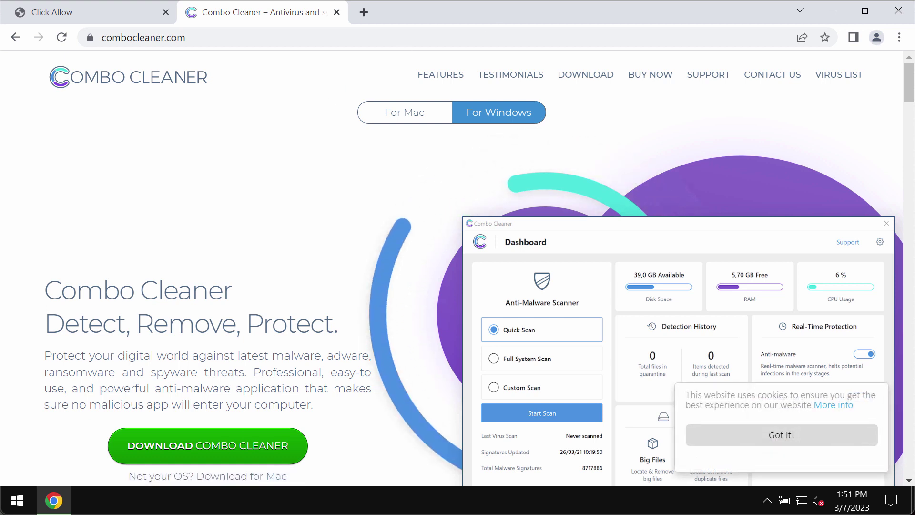
Step: Minimize the browser, launch Combo Cleaner from the desktop, and start a Quick Scan
click(834, 10)
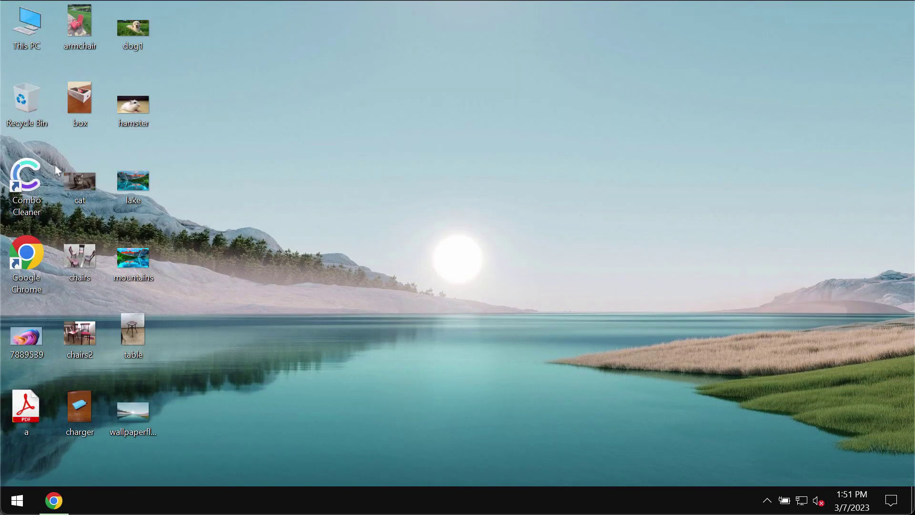
double_click(26, 186)
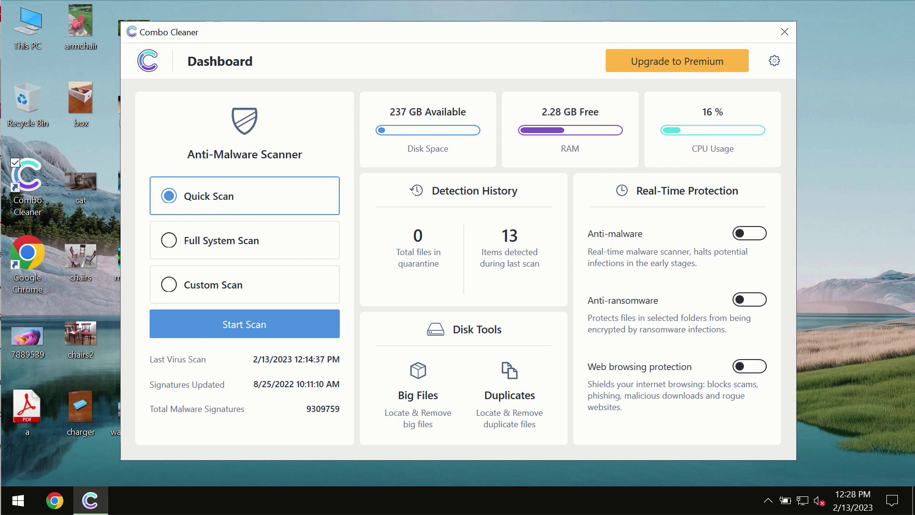
click(235, 336)
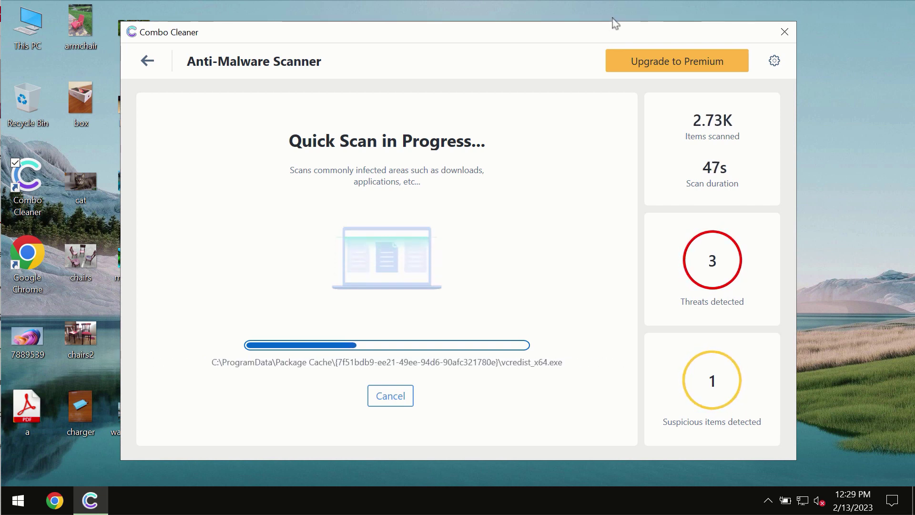
Step: View Combo Cleaner's Anti-Ransomware settings, and return to the Quick Scan progress view
click(775, 62)
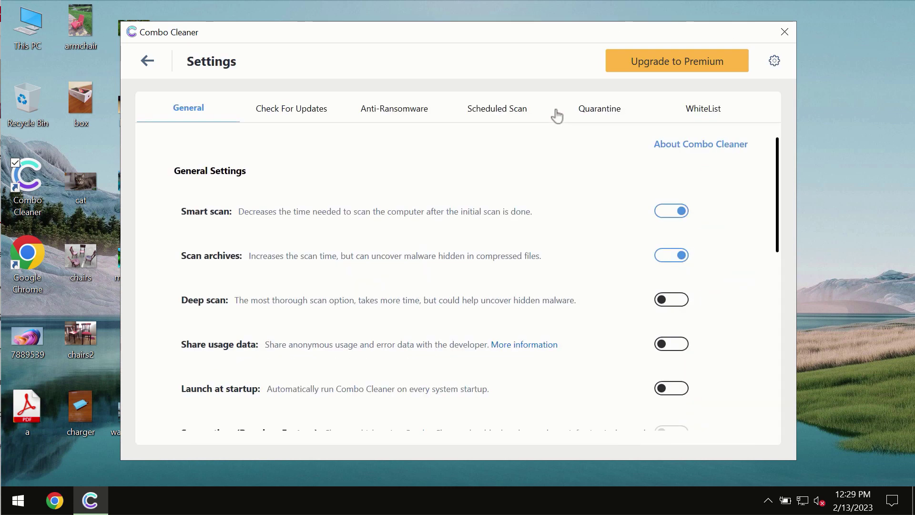
click(392, 112)
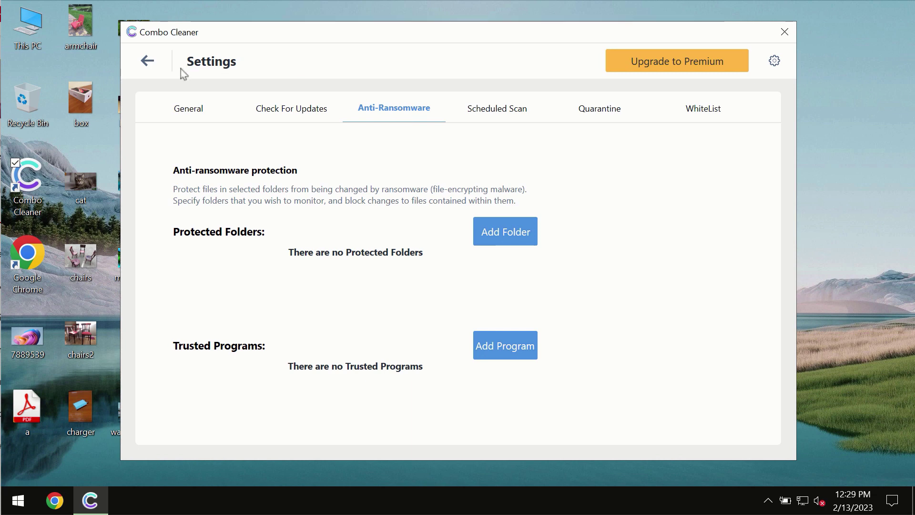
click(149, 65)
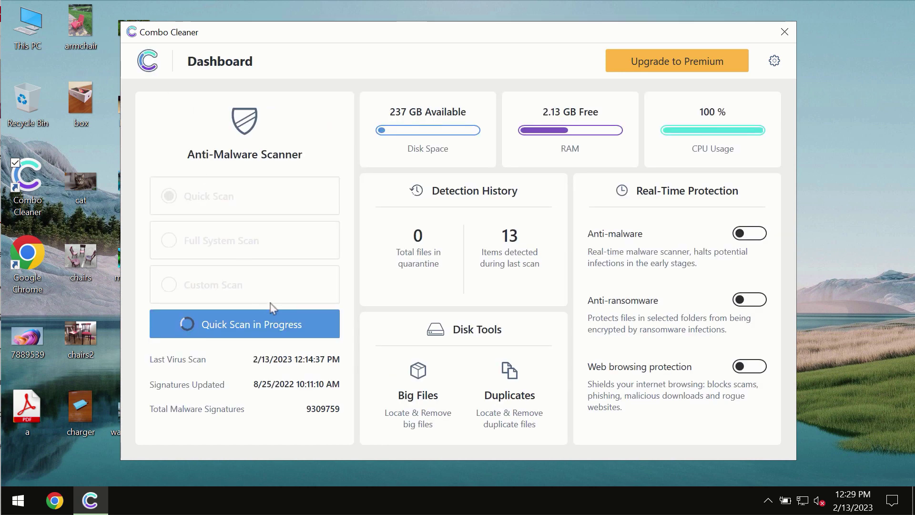
click(277, 329)
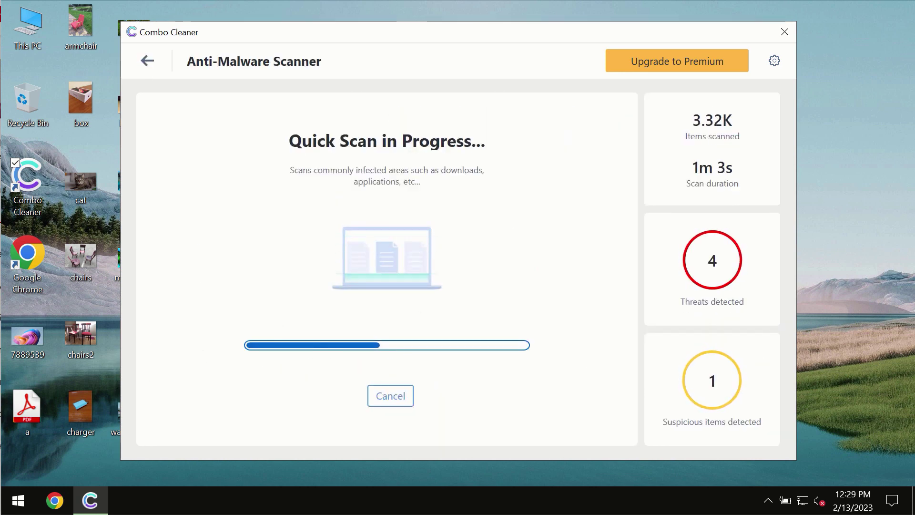